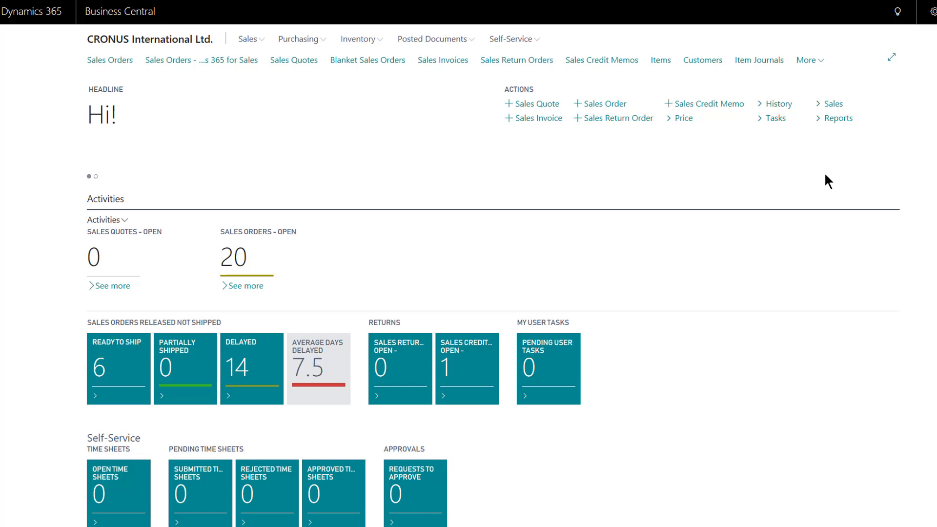
Open the Tell Me search from the top bar to look for customer pages.
{"action": "left_click", "coordinate": [898, 13]}
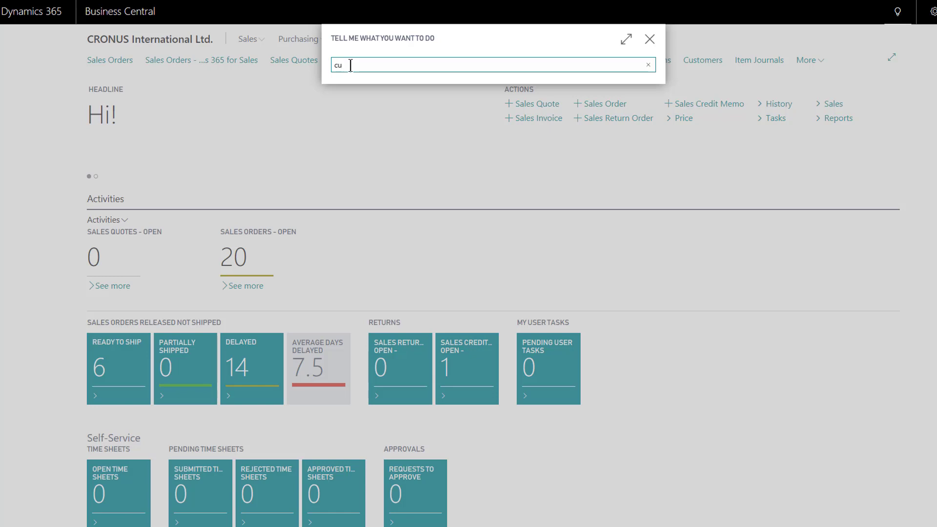
Complete the query as 'cust' to list customer pages and reports.
{"action": "type", "text": "st"}
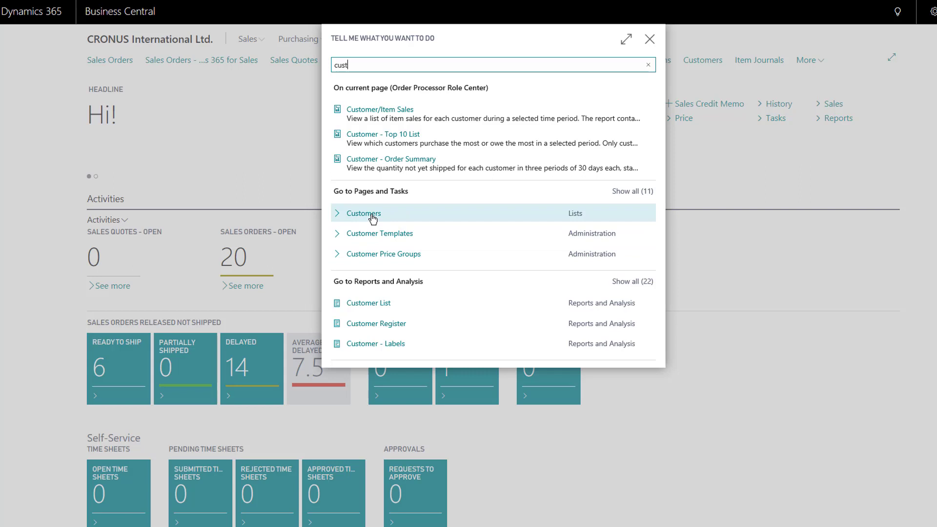
{"action": "left_click", "coordinate": [634, 194]}
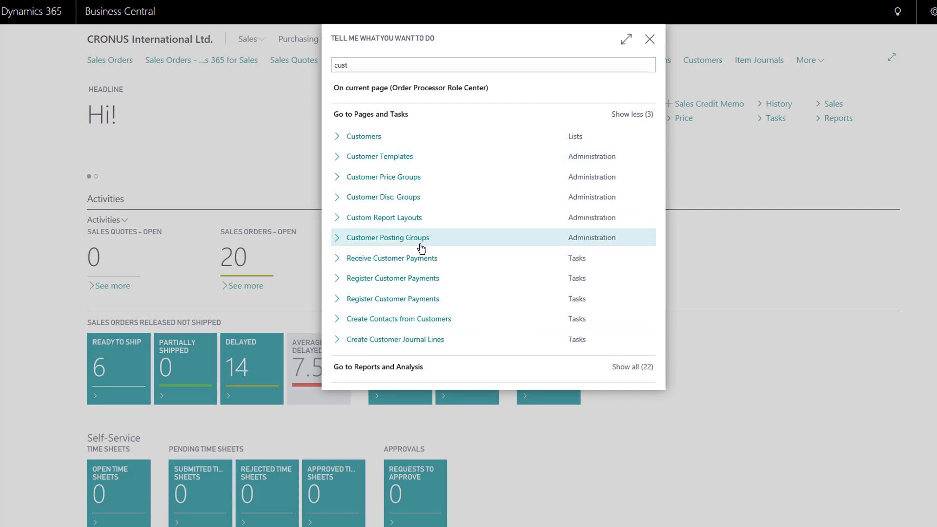
{"action": "left_click", "coordinate": [618, 114]}
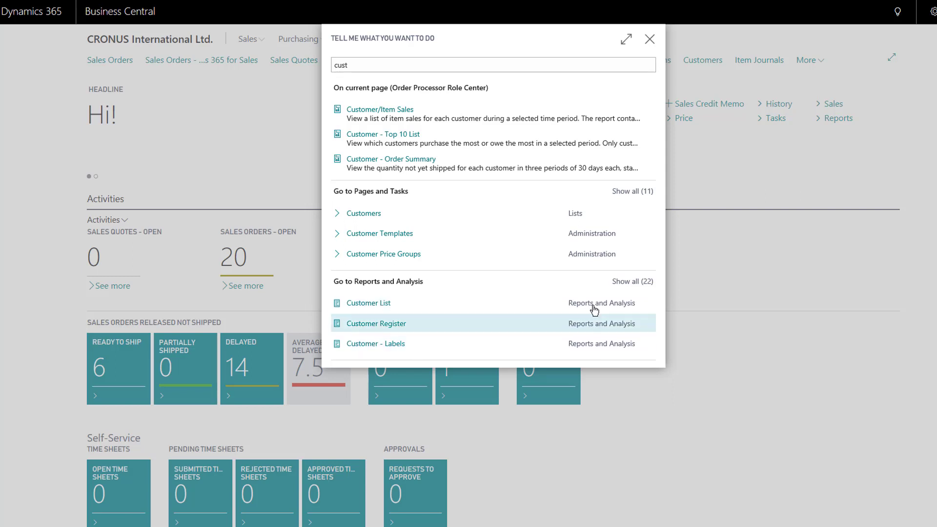
{"action": "left_click", "coordinate": [645, 282]}
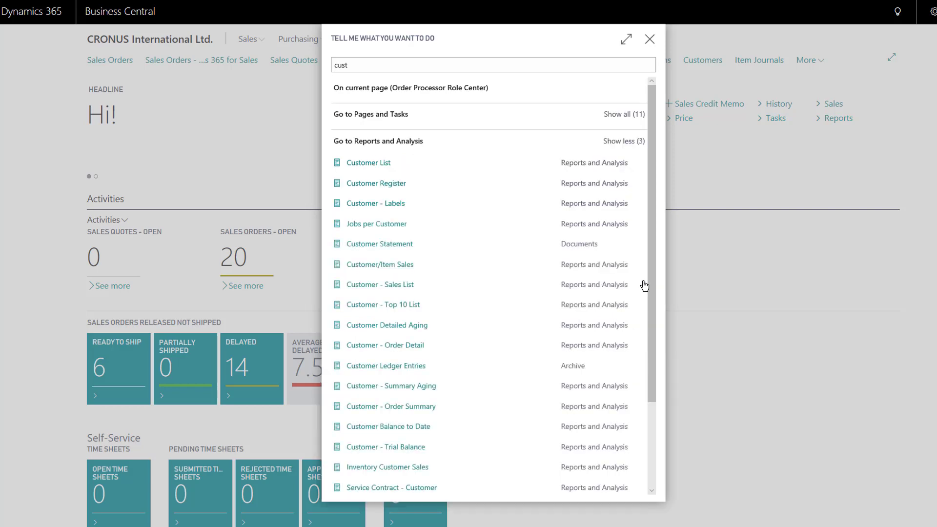
{"action": "scroll", "coordinate": [501, 264], "scroll_direction": "down", "scroll_amount": 4}
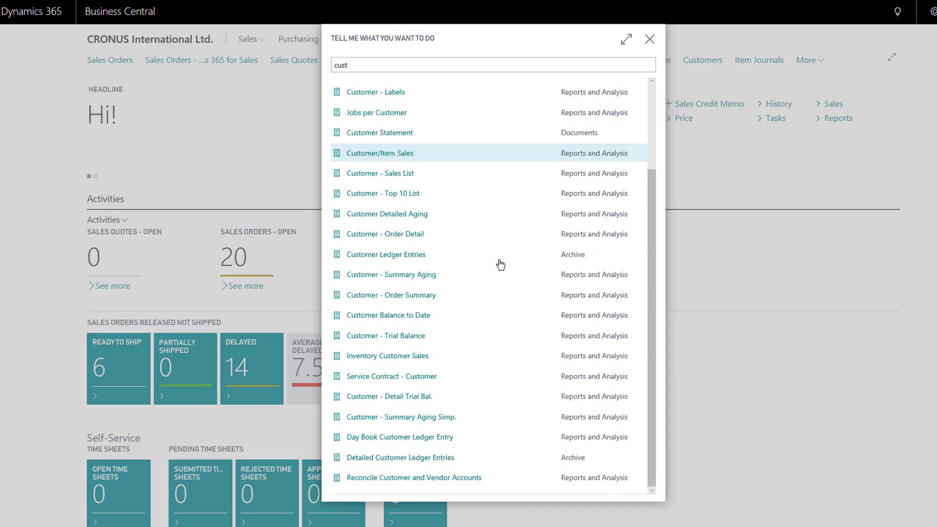
{"action": "scroll", "coordinate": [489, 326], "scroll_direction": "up", "scroll_amount": 3}
{"action": "scroll", "coordinate": [488, 326], "scroll_direction": "down", "scroll_amount": 3}
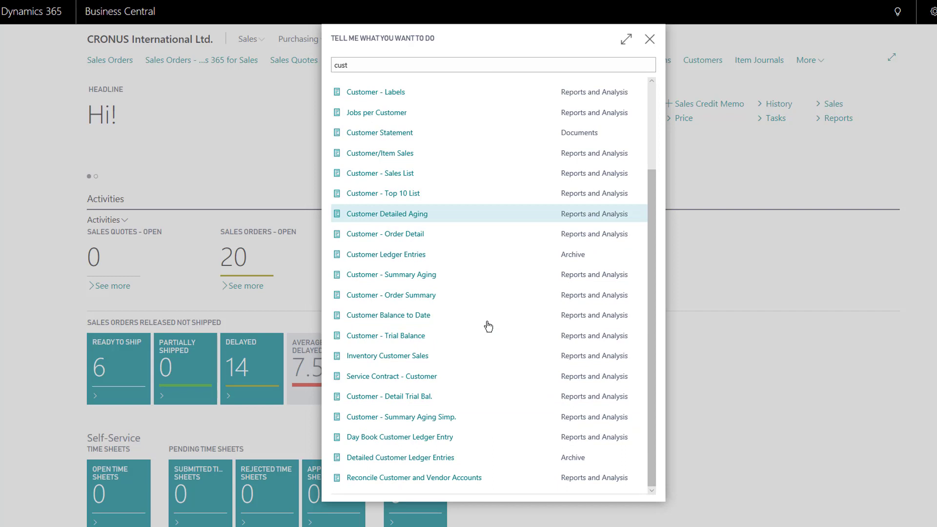
{"action": "scroll", "coordinate": [403, 438], "scroll_direction": "up", "scroll_amount": 3}
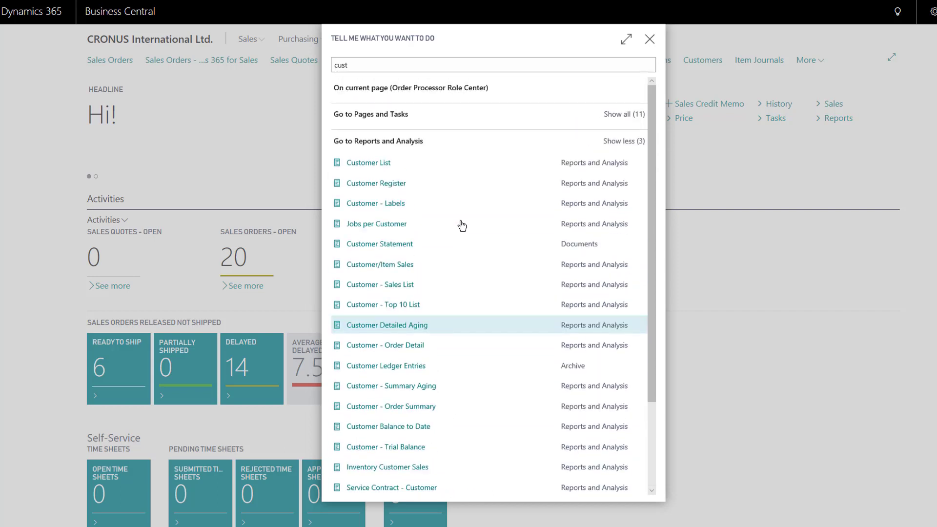
{"action": "scroll", "coordinate": [463, 230], "scroll_direction": "down", "scroll_amount": 3}
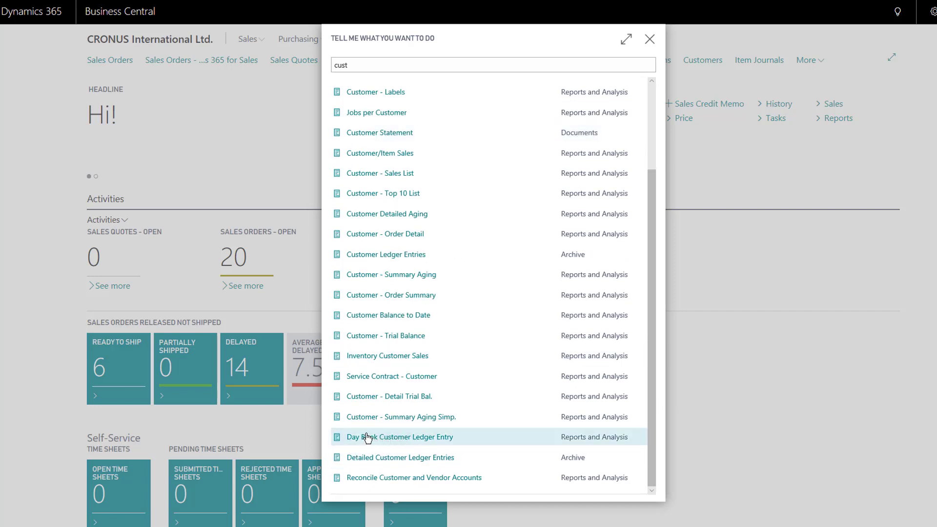
{"action": "scroll", "coordinate": [390, 317], "scroll_direction": "up", "scroll_amount": 3}
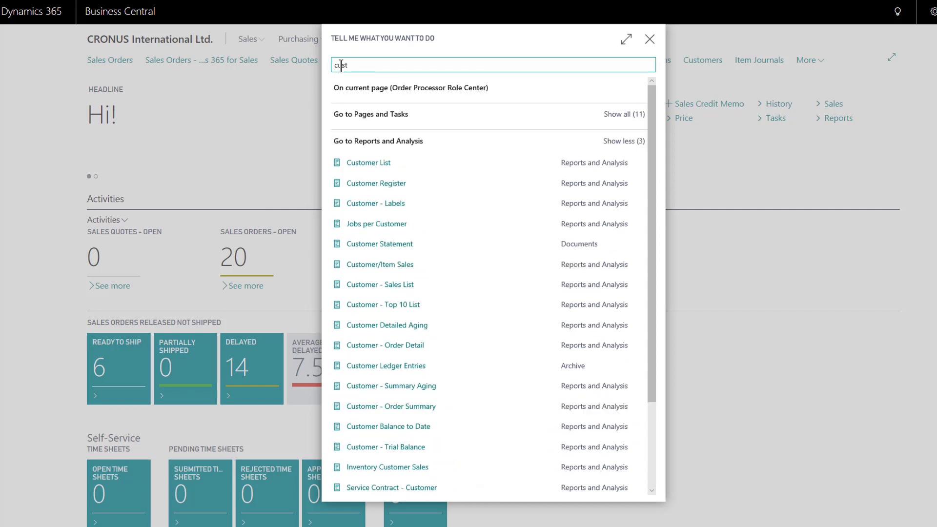
{"action": "left_click", "coordinate": [622, 142]}
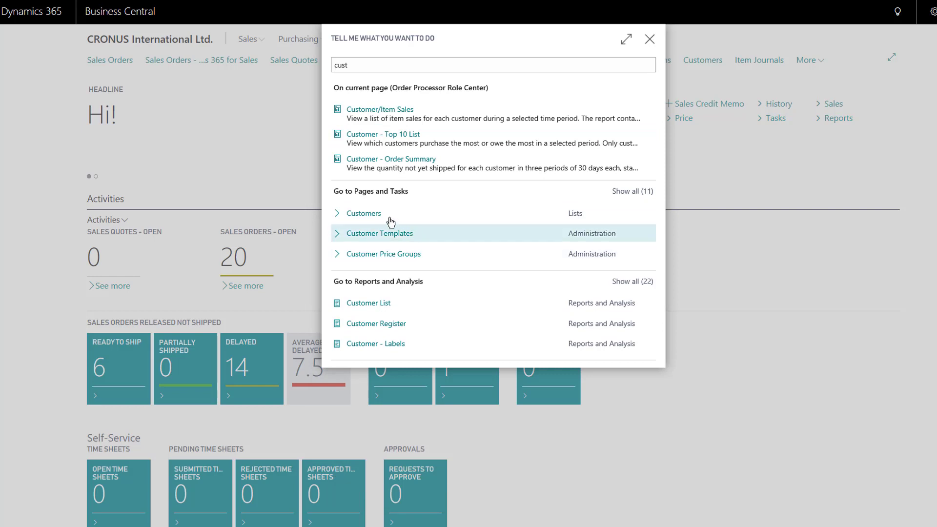
Open the Customers list, then find 'excel' in Tell Me and export the list to Excel.
{"action": "left_click", "coordinate": [373, 218]}
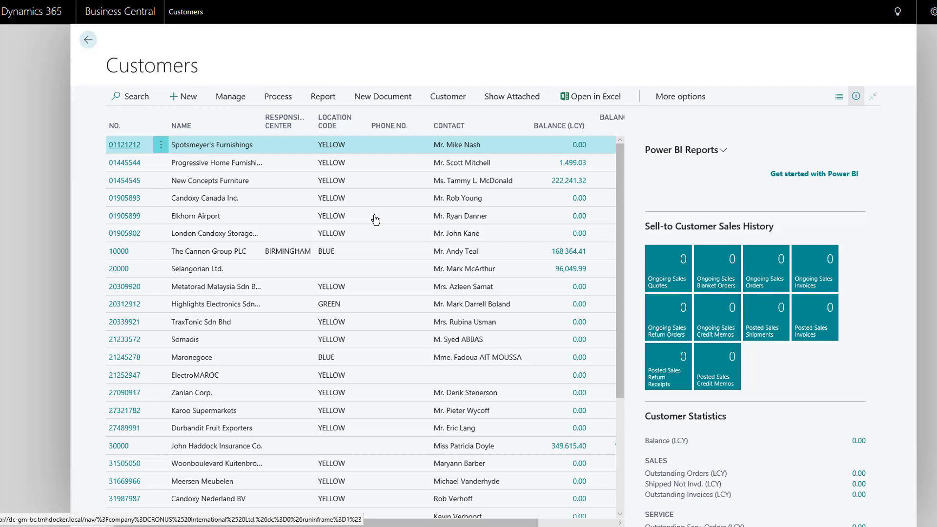
{"action": "left_click", "coordinate": [897, 11]}
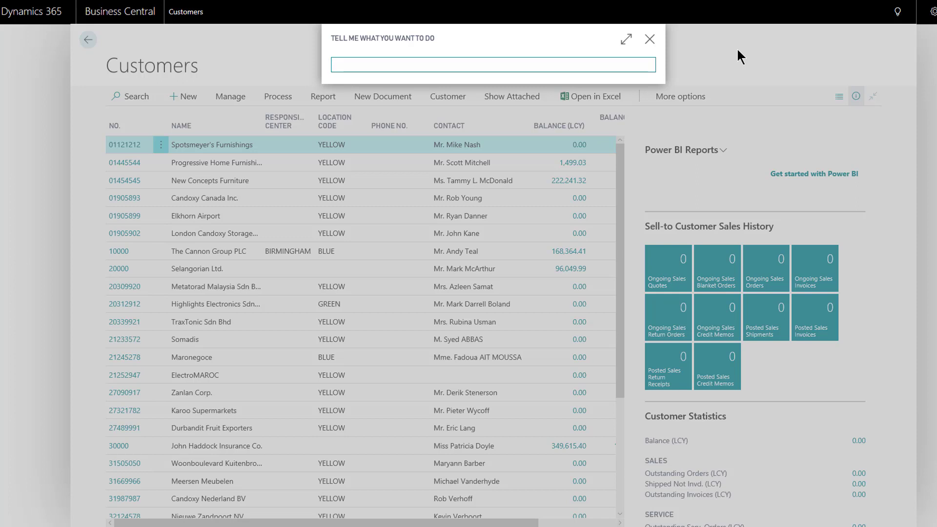
{"action": "type", "text": "excel"}
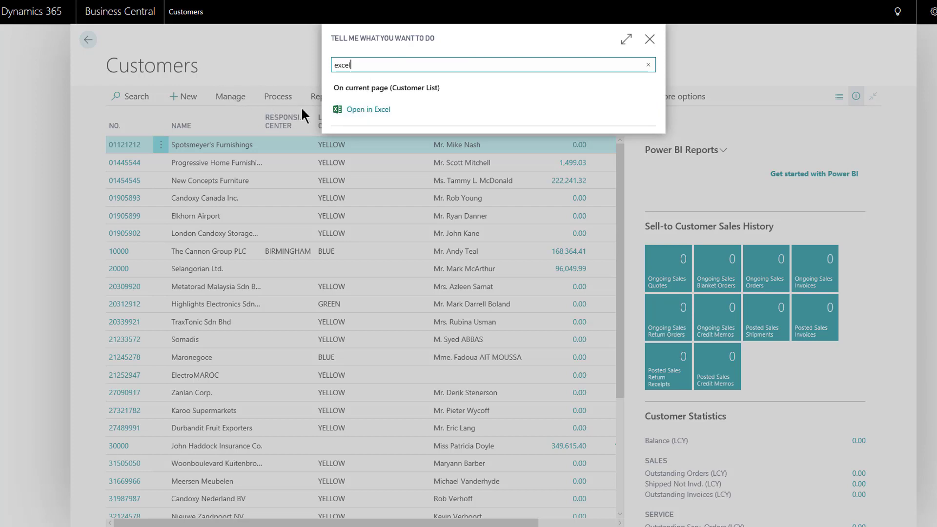
{"action": "left_click", "coordinate": [365, 110]}
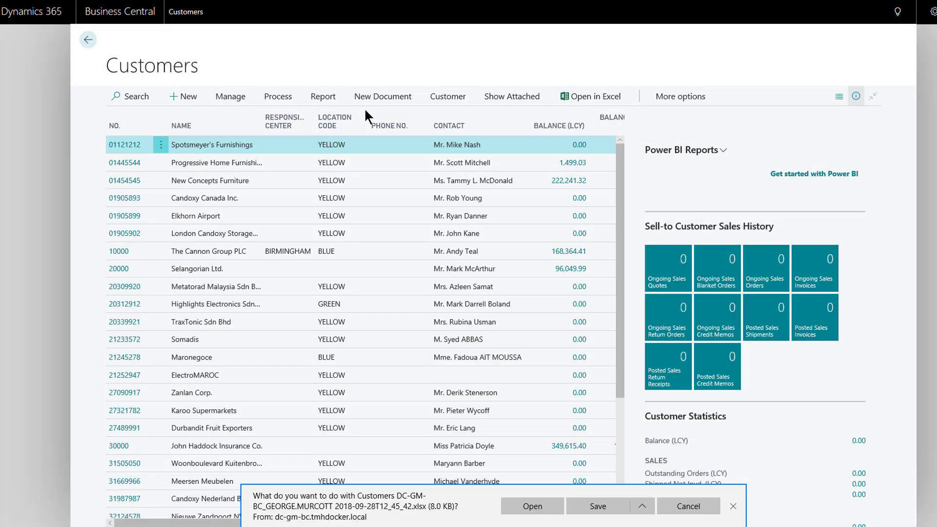
Open the downloaded customer workbook in Excel, then minimize it to return to Customers.
{"action": "left_click", "coordinate": [532, 506]}
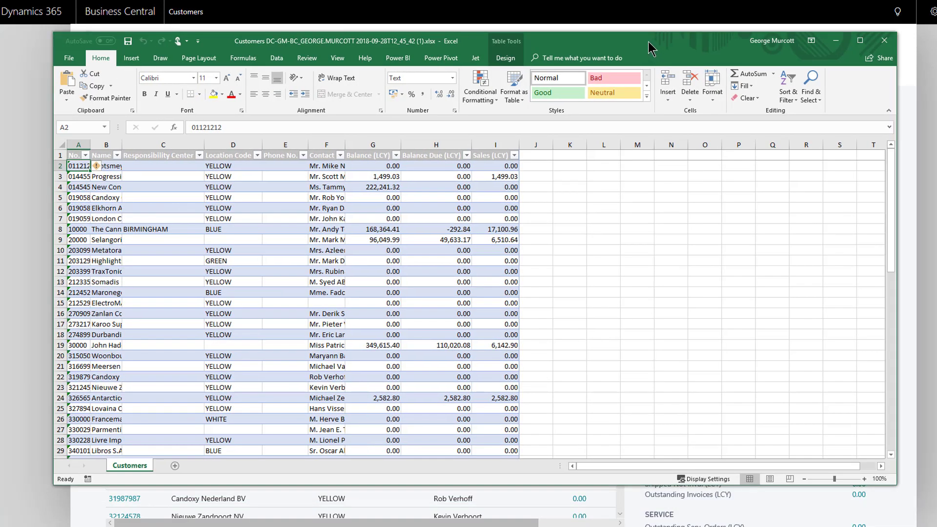
{"action": "left_click", "coordinate": [834, 41]}
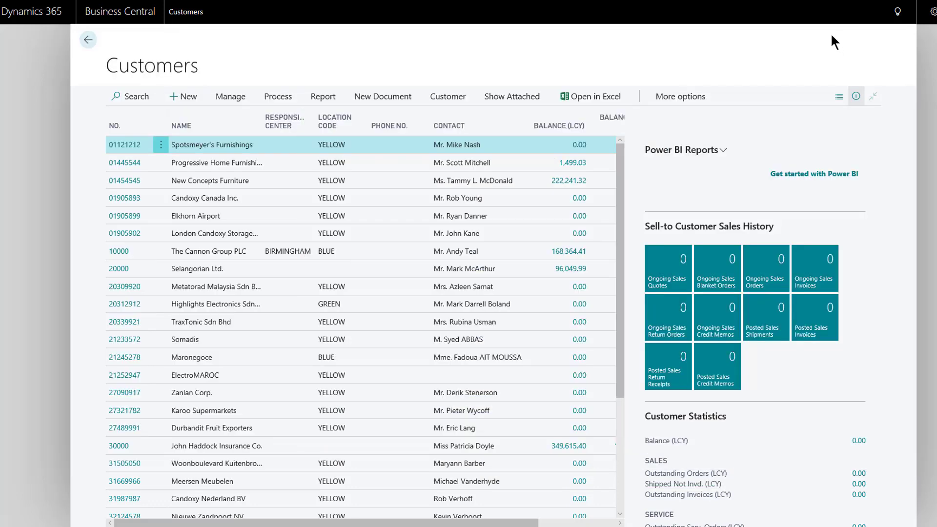
{"action": "left_click", "coordinate": [898, 11]}
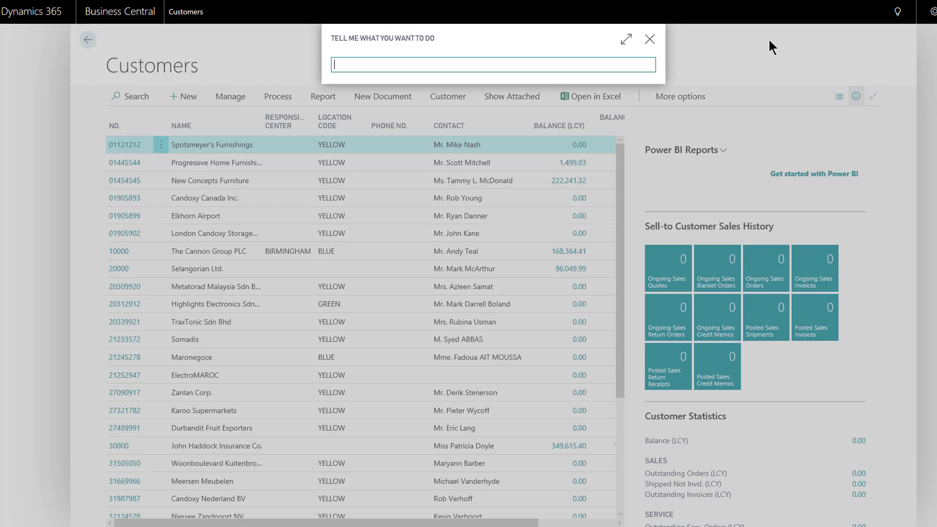
{"action": "type", "text": "p"}
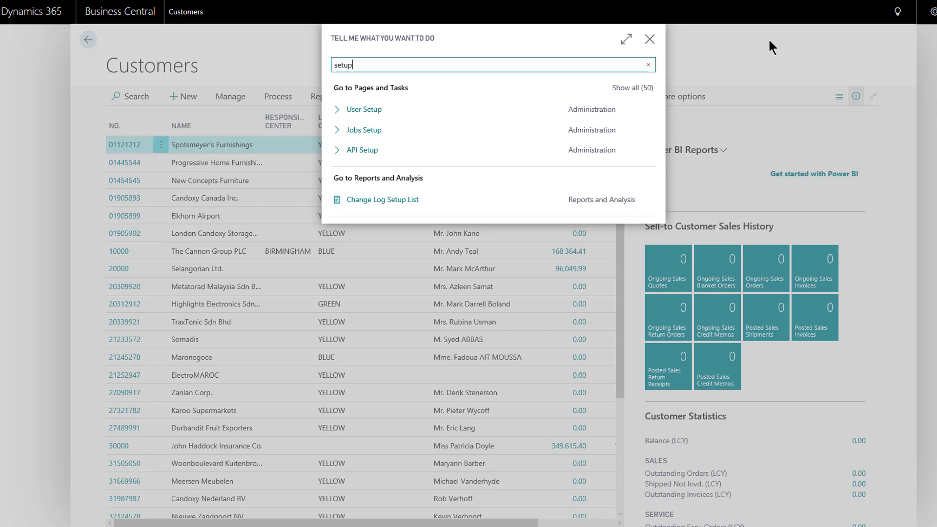
{"action": "left_click", "coordinate": [628, 89]}
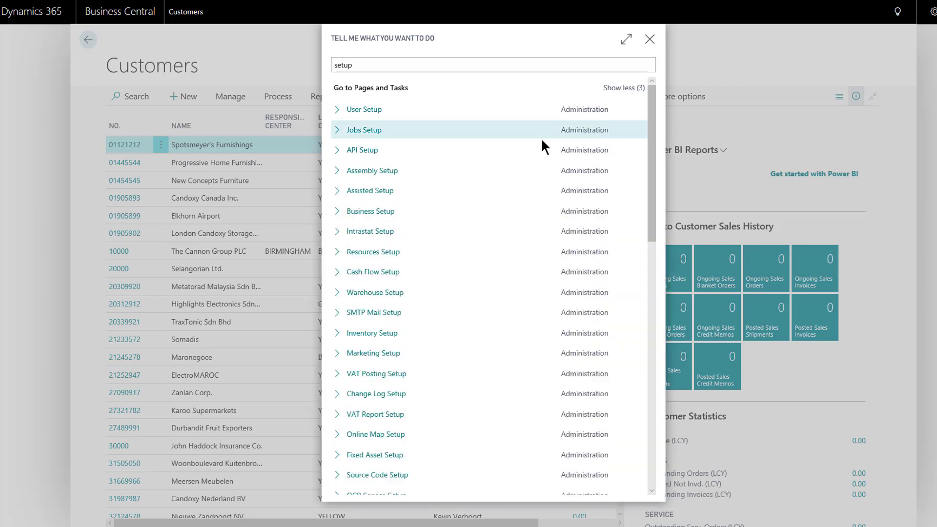
{"action": "scroll", "coordinate": [460, 213], "scroll_direction": "down", "scroll_amount": 7}
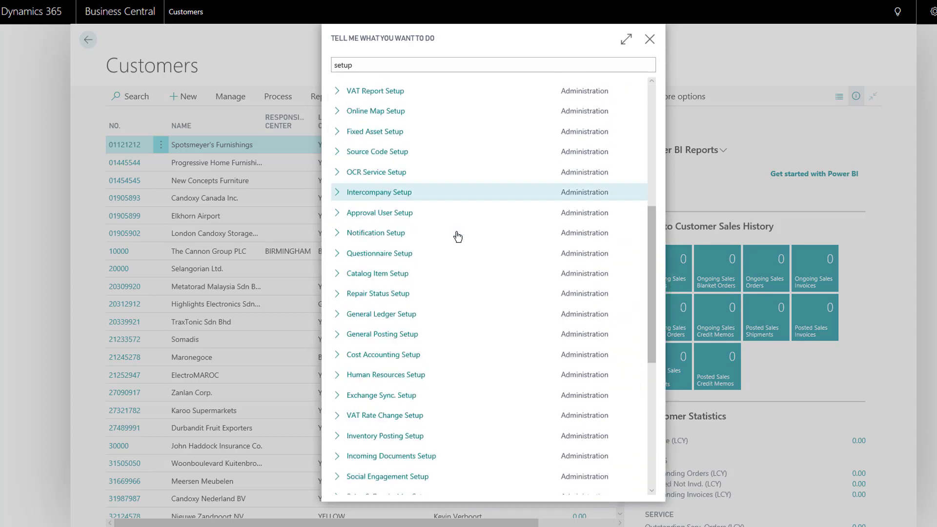
{"action": "scroll", "coordinate": [455, 234], "scroll_direction": "up", "scroll_amount": 7}
{"action": "left_click", "coordinate": [368, 64]}
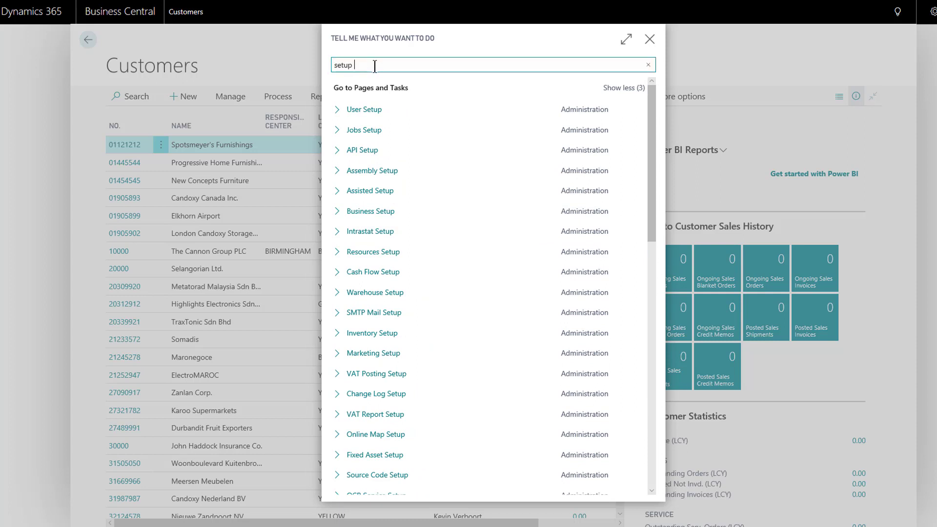
{"action": "type", "text": "gen"}
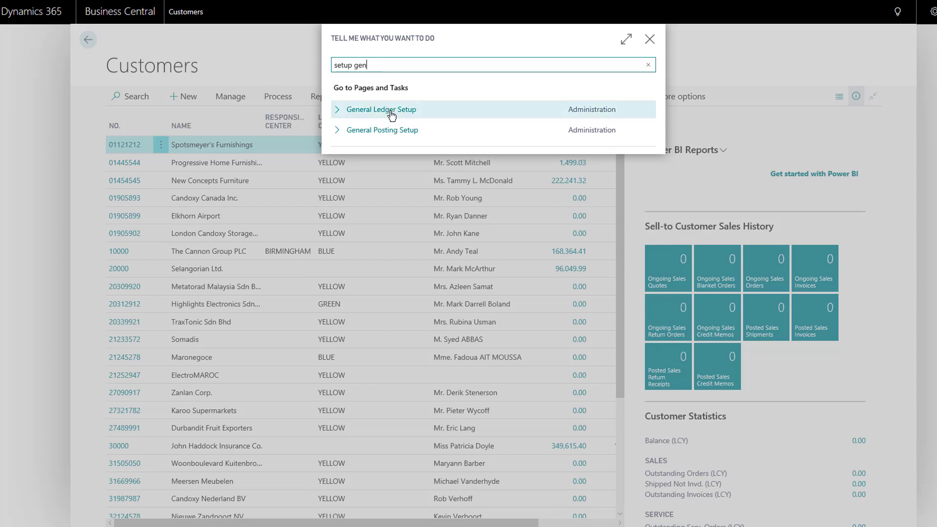
{"action": "left_click", "coordinate": [390, 115]}
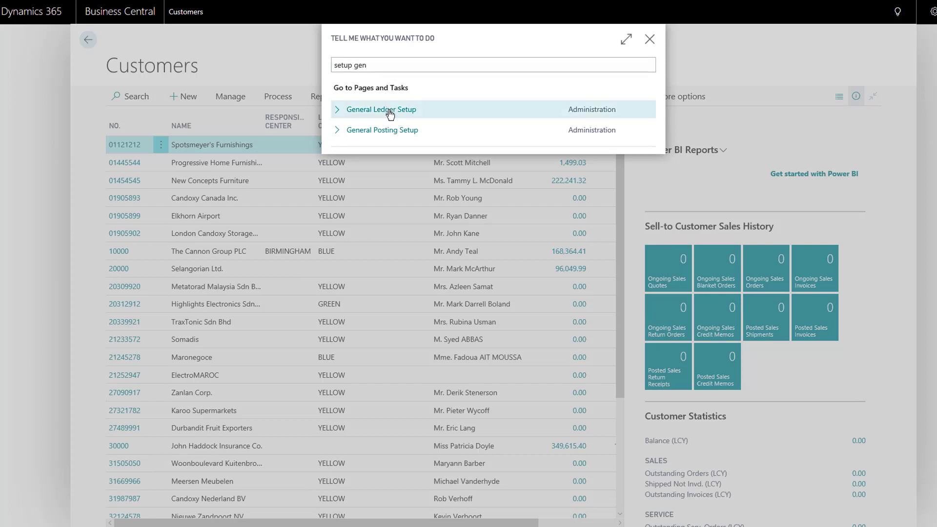
{"action": "left_click", "coordinate": [390, 115]}
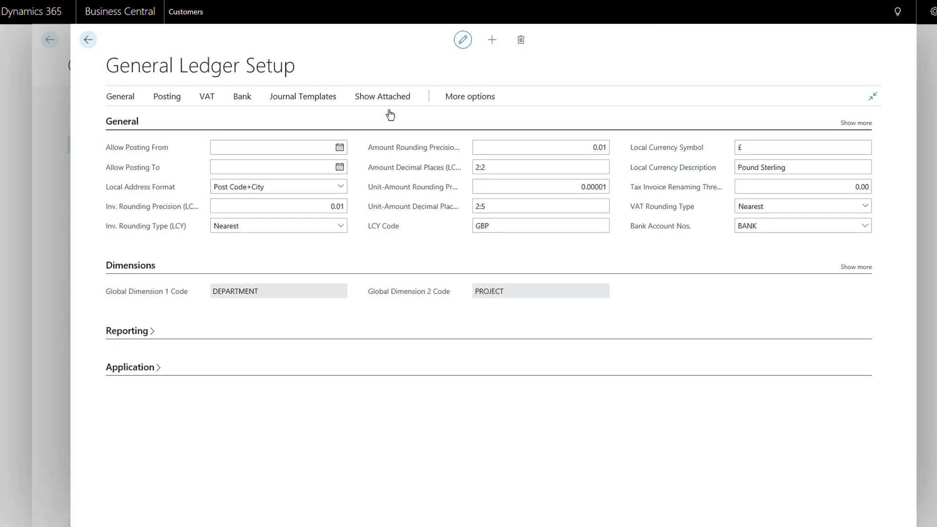
{"action": "left_click", "coordinate": [55, 100]}
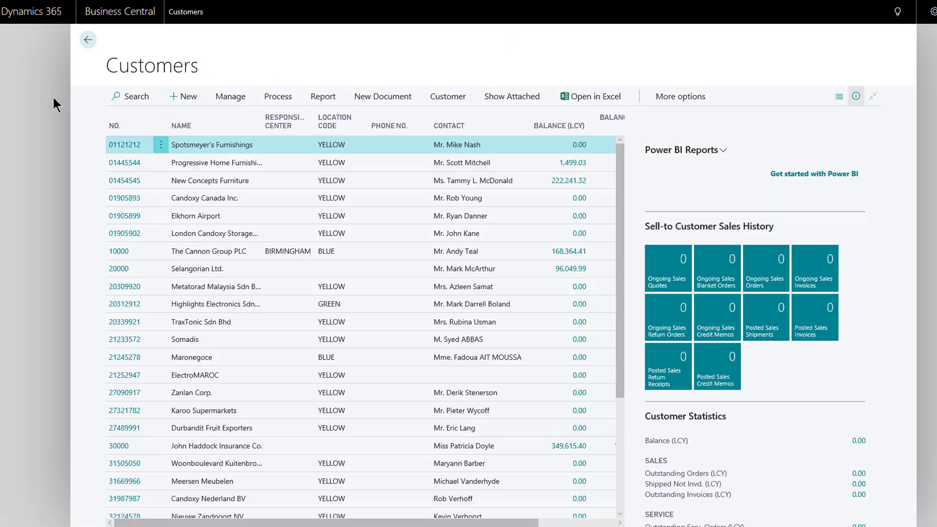
Find General Ledger Setup in Tell Me with the abbreviation 'ge le se', then clear the query.
{"action": "left_click", "coordinate": [899, 20]}
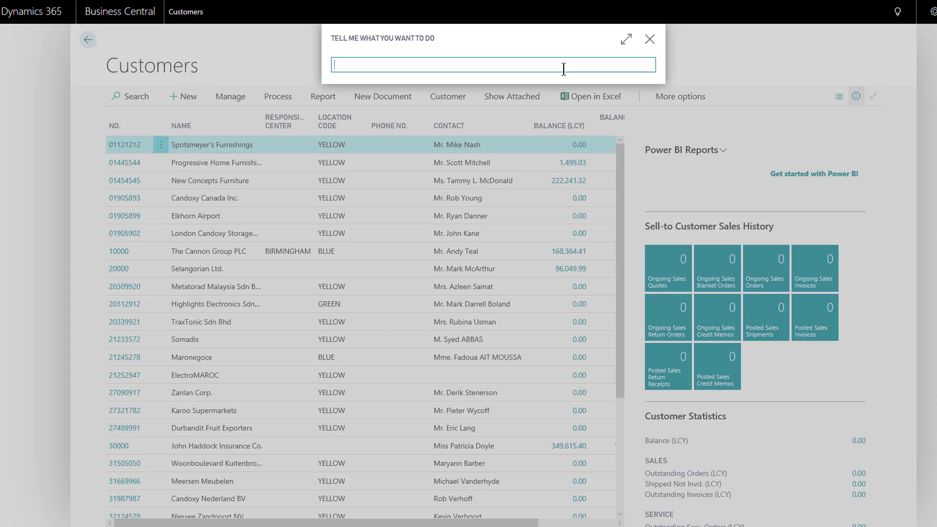
{"action": "type", "text": "ge le se"}
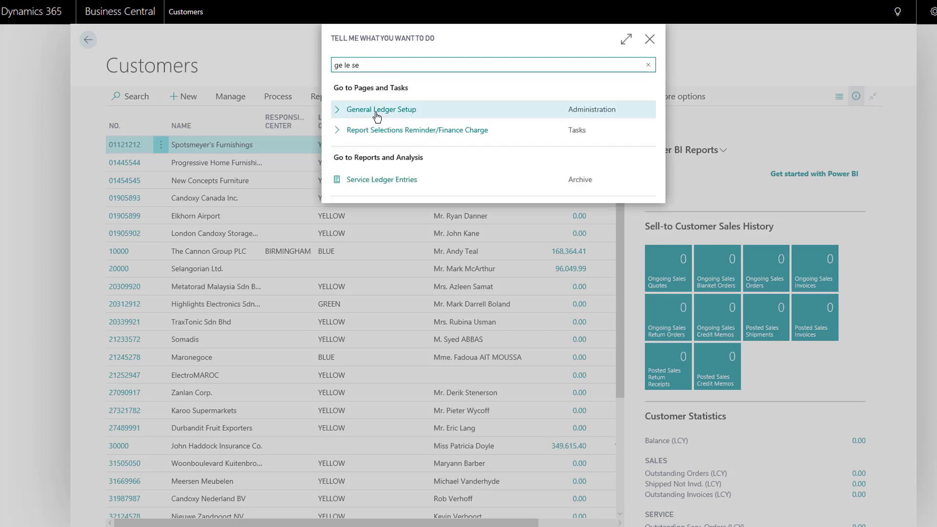
{"action": "left_click_drag", "start_coordinate": [379, 67], "coordinate": [332, 62]}
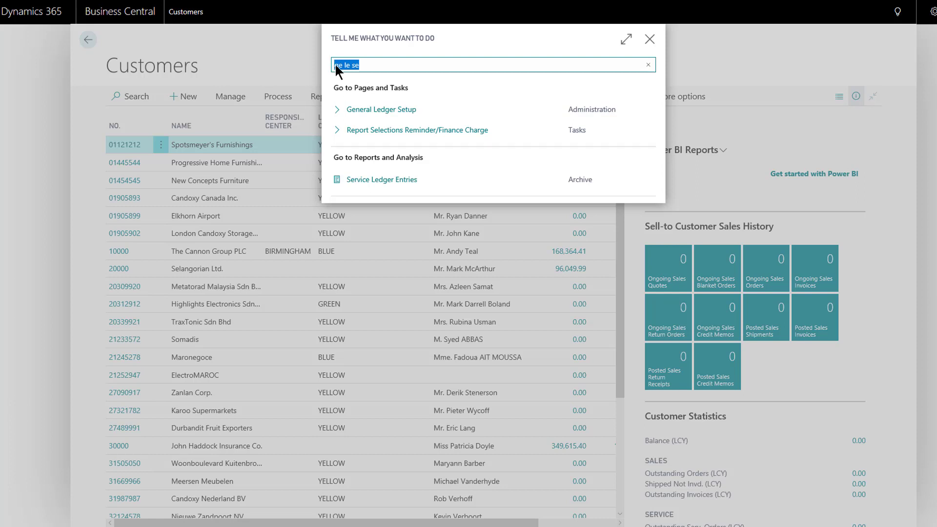
{"action": "key", "text": "BackSpace"}
Match Posted Purchase Invoices with 'po pu in', then replace the query with 'vend'.
{"action": "type", "text": "po purin"}
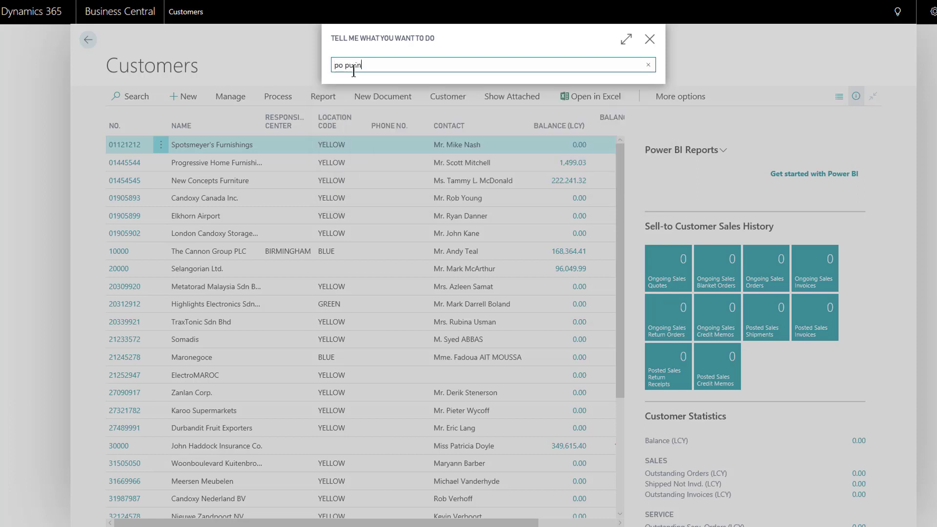
{"action": "key", "text": "BackSpace"}
{"action": "type", "text": "in"}
{"action": "triple_click", "coordinate": [342, 61]}
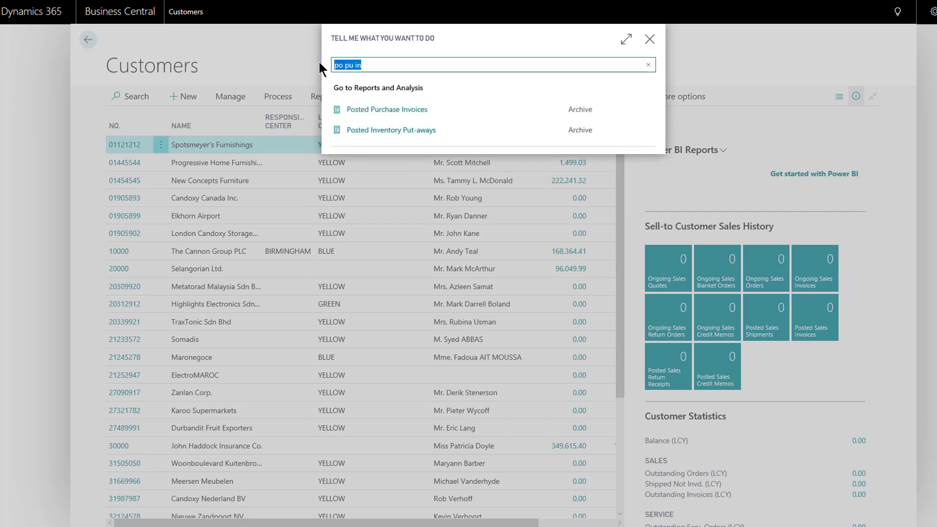
{"action": "key", "text": "BackSpace"}
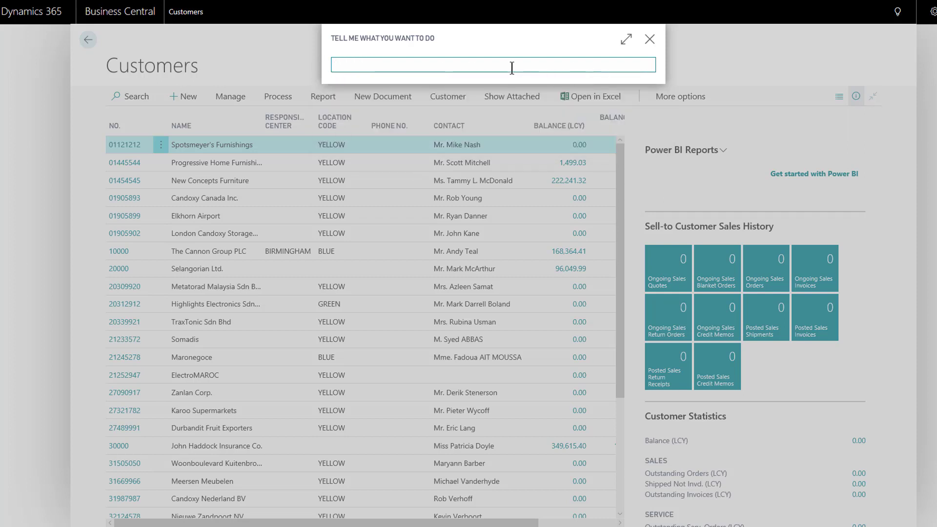
{"action": "type", "text": "vend"}
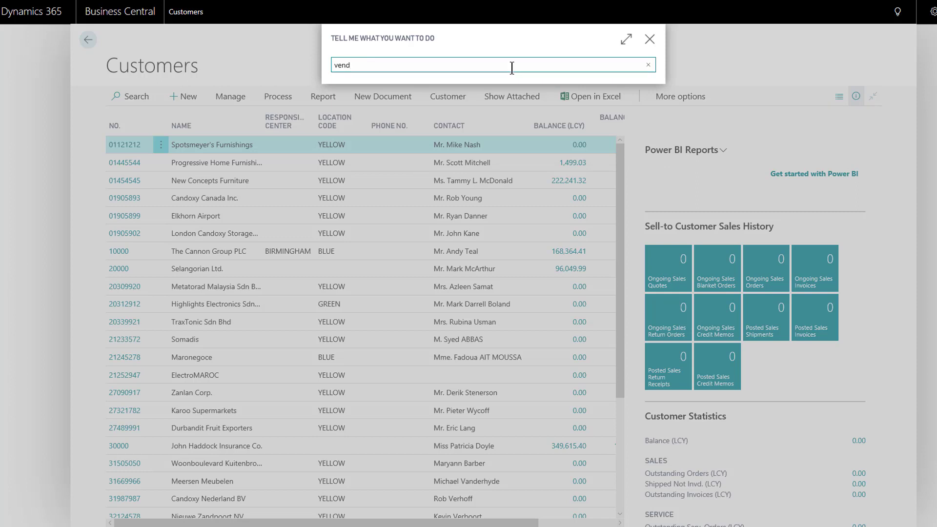